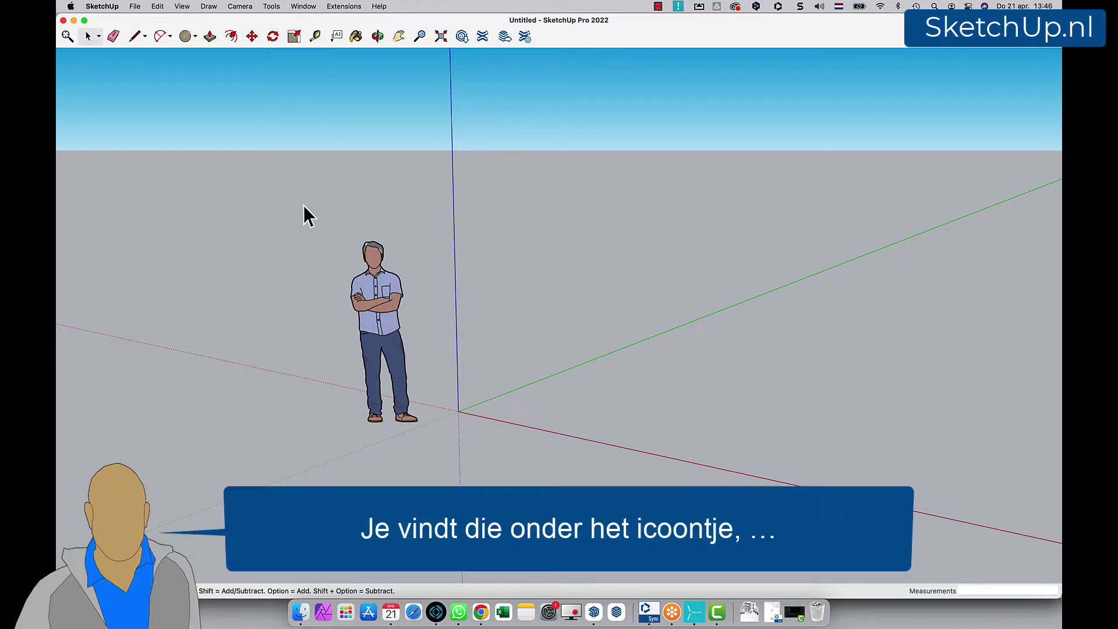
Step: Browse the shape drawing options and close the menu without drawing anything
click(196, 37)
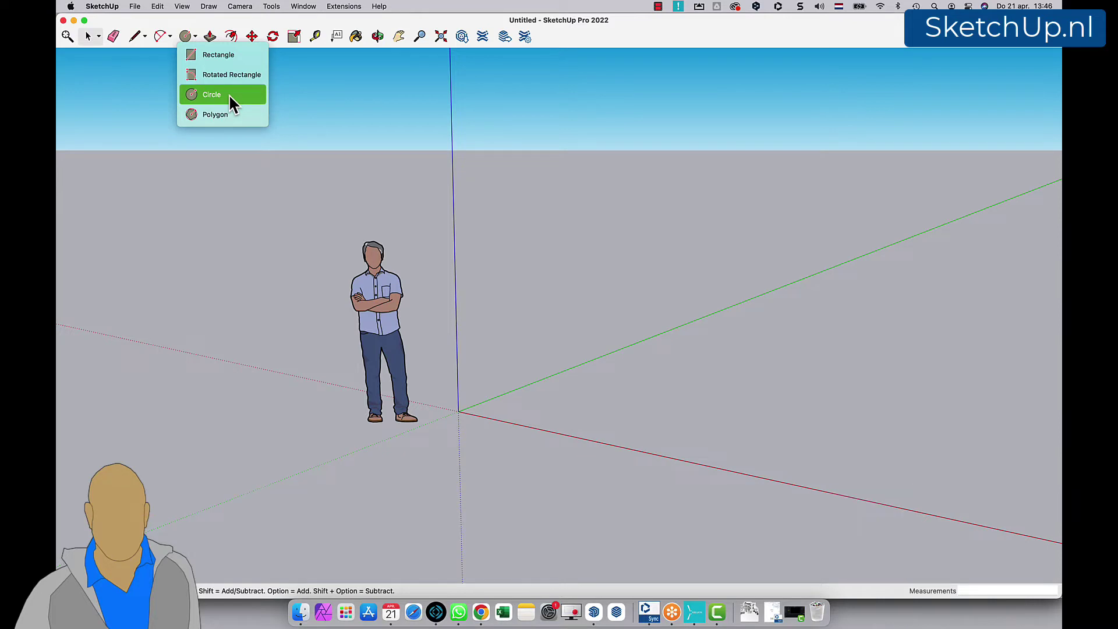
click(210, 7)
mouse_move(213, 44)
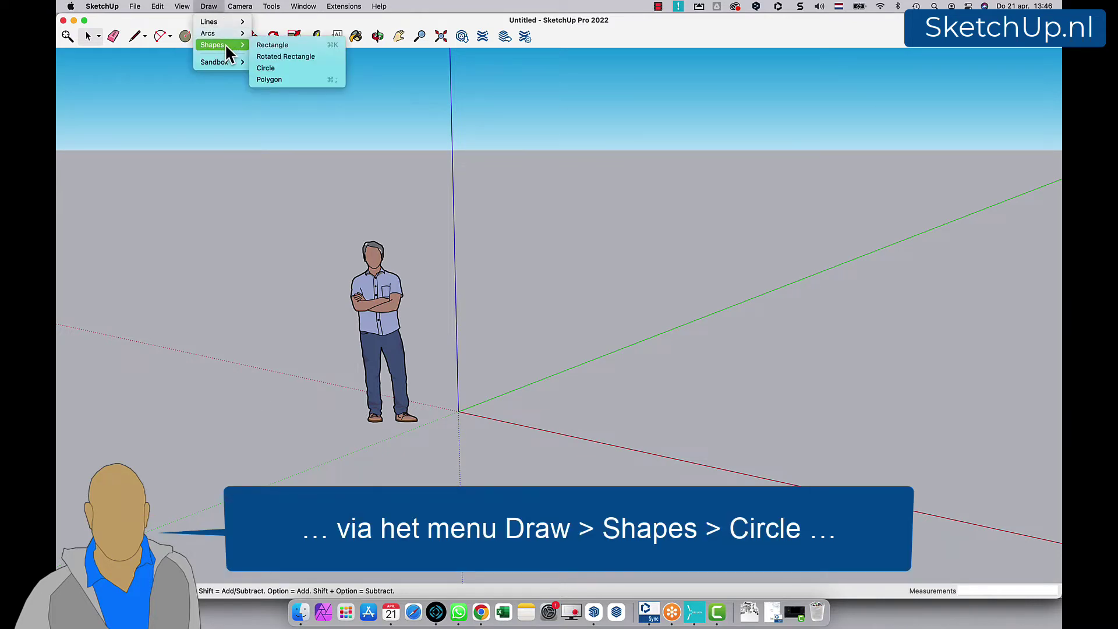
click(296, 68)
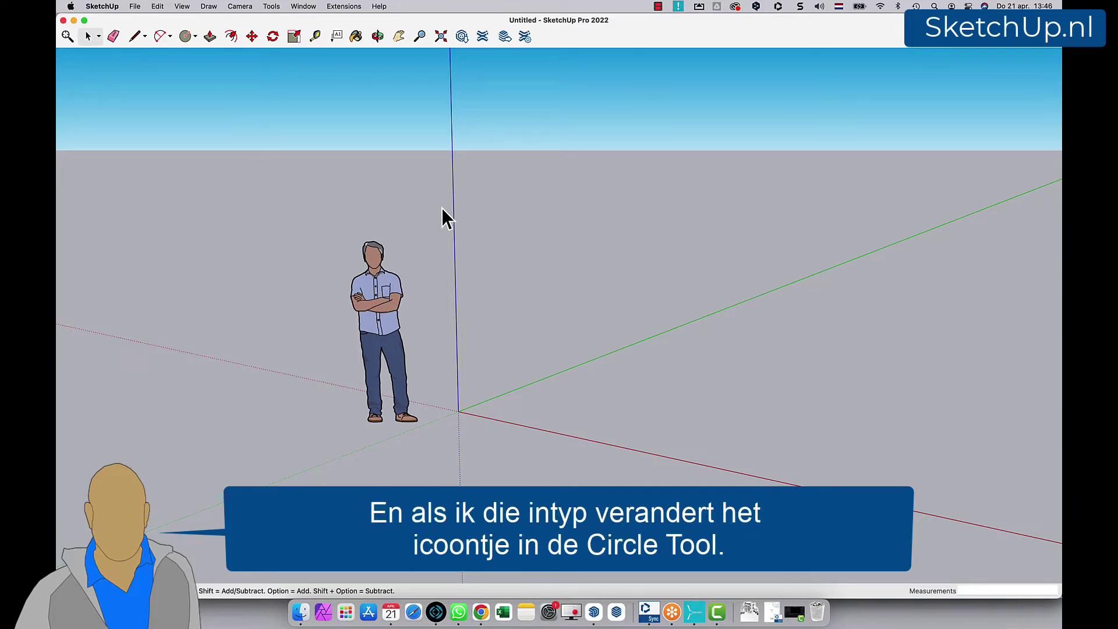
Step: With the Circle tool, orbit to look down on the ground and place a centre on the red axis
key(c)
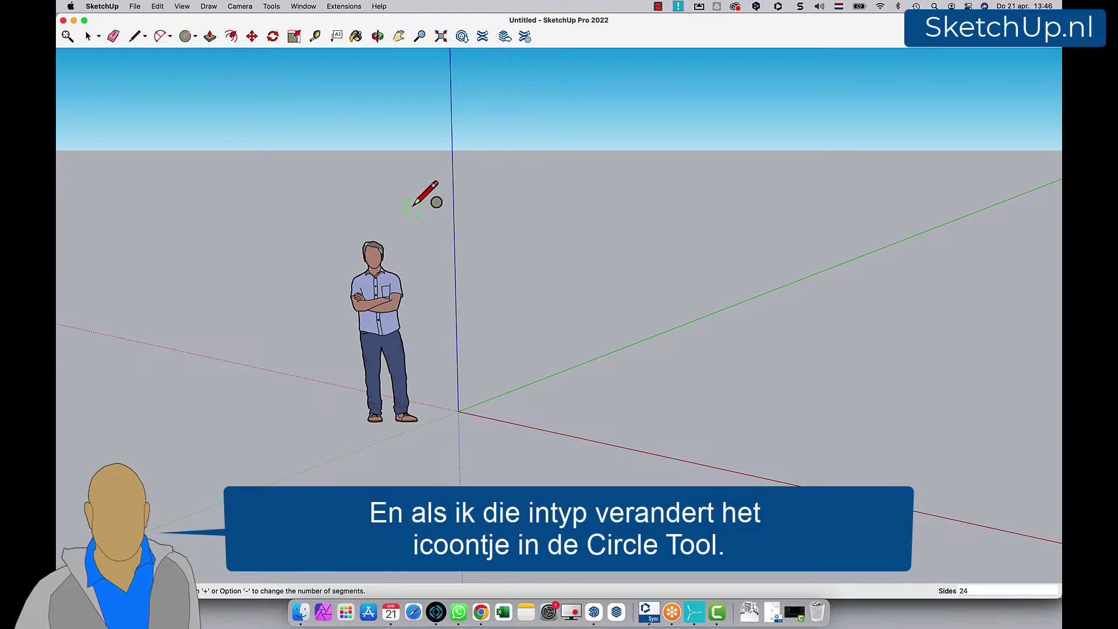
key(o)
drag(312, 197, 373, 333)
mouse_move(373, 334)
middle_down()
mouse_move(504, 402)
mouse_move(675, 375)
middle_up()
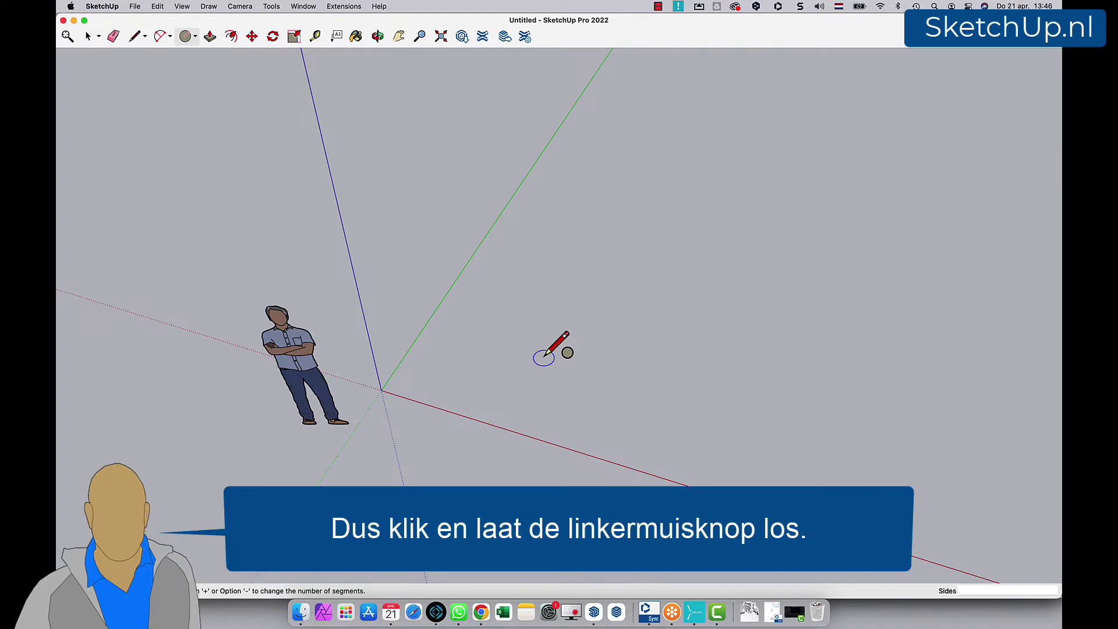
click(544, 355)
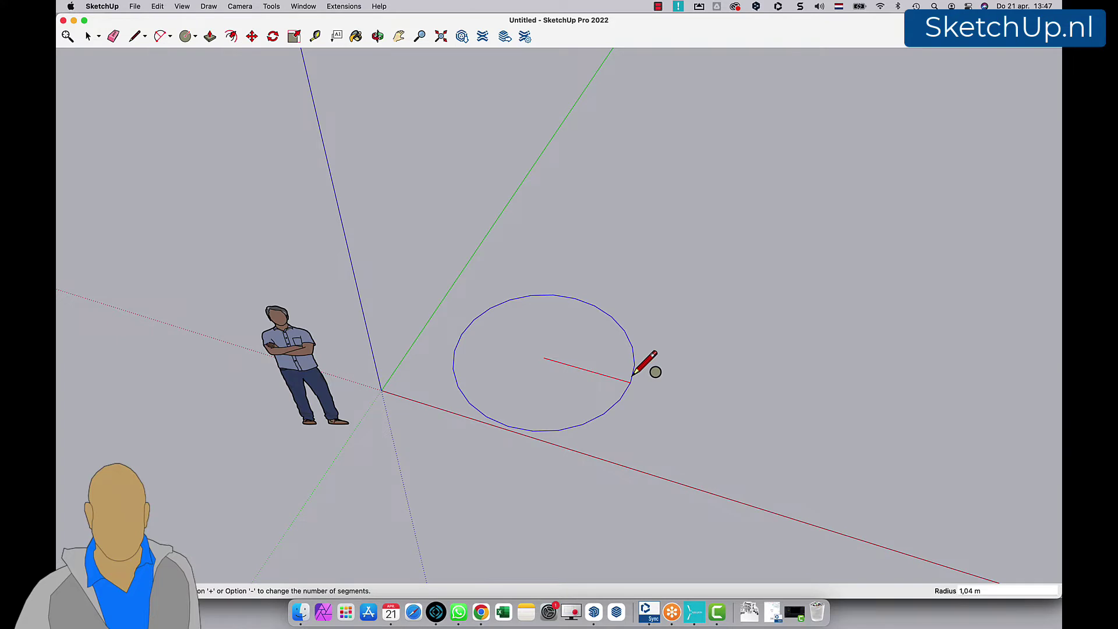
Step: Finish the circle, resize it to 1,5 then 1,9 m radius, and give it 48 segments
click(633, 373)
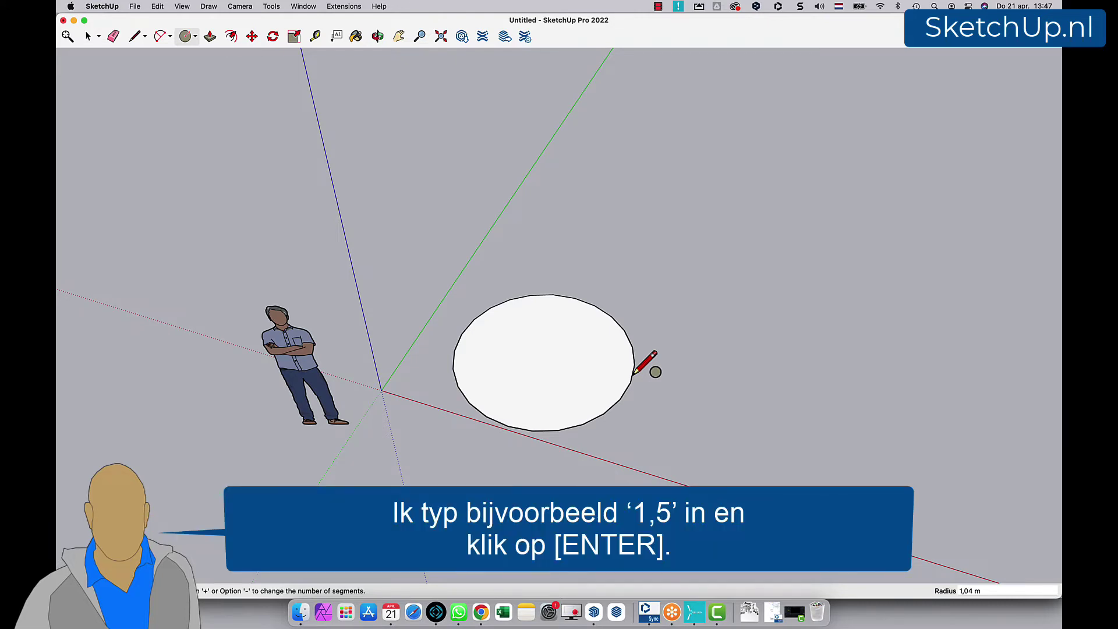
text(1,)
text(5)
key(Return)
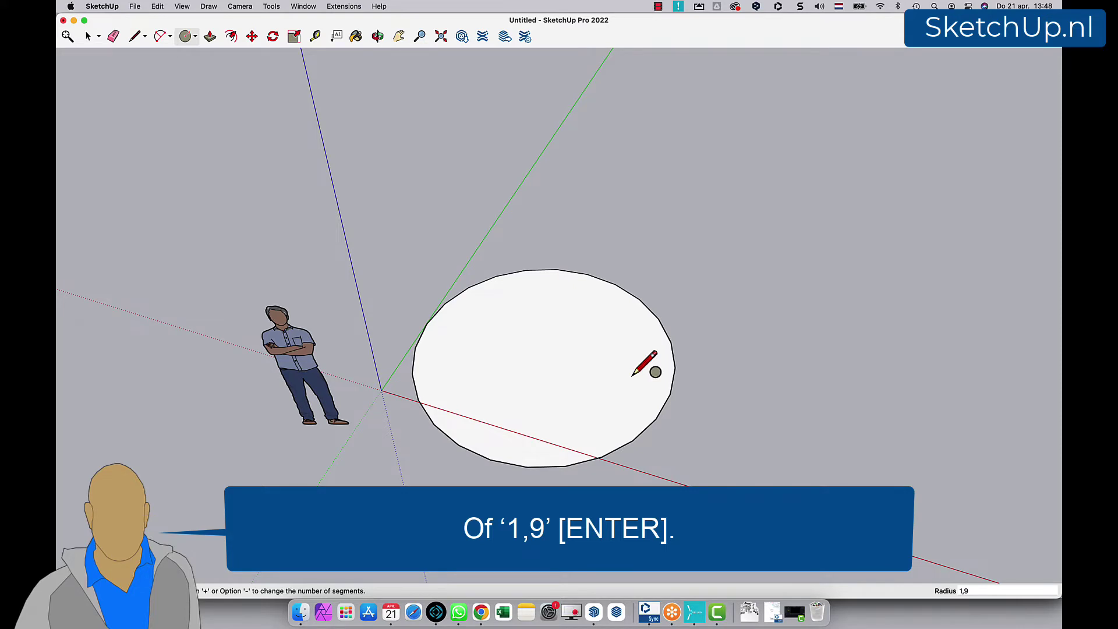
key(Return)
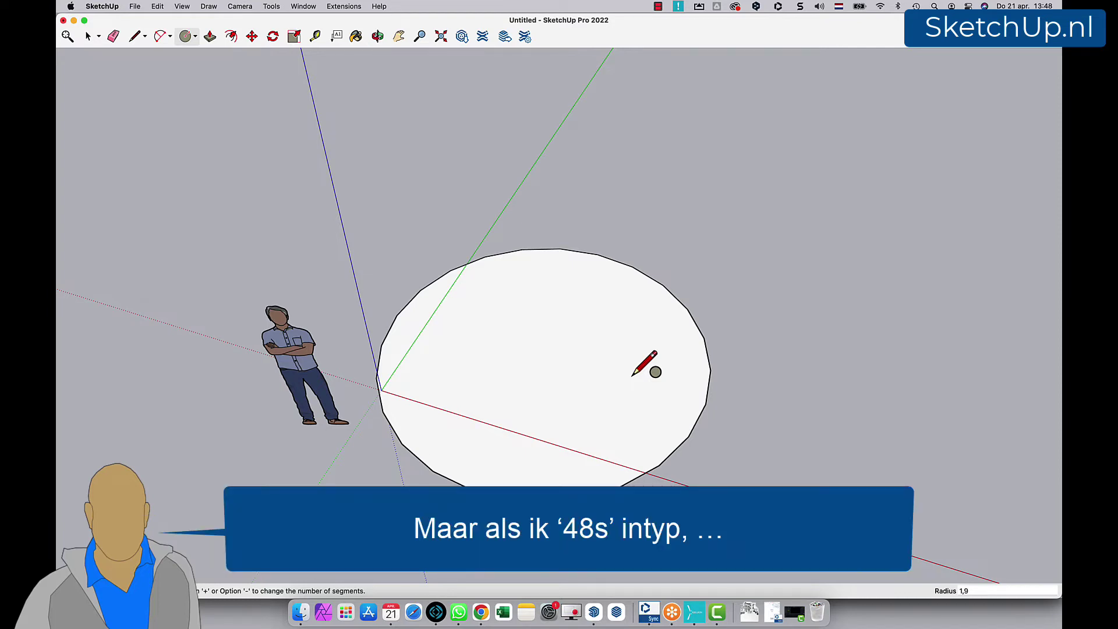
text(48s)
key(Return)
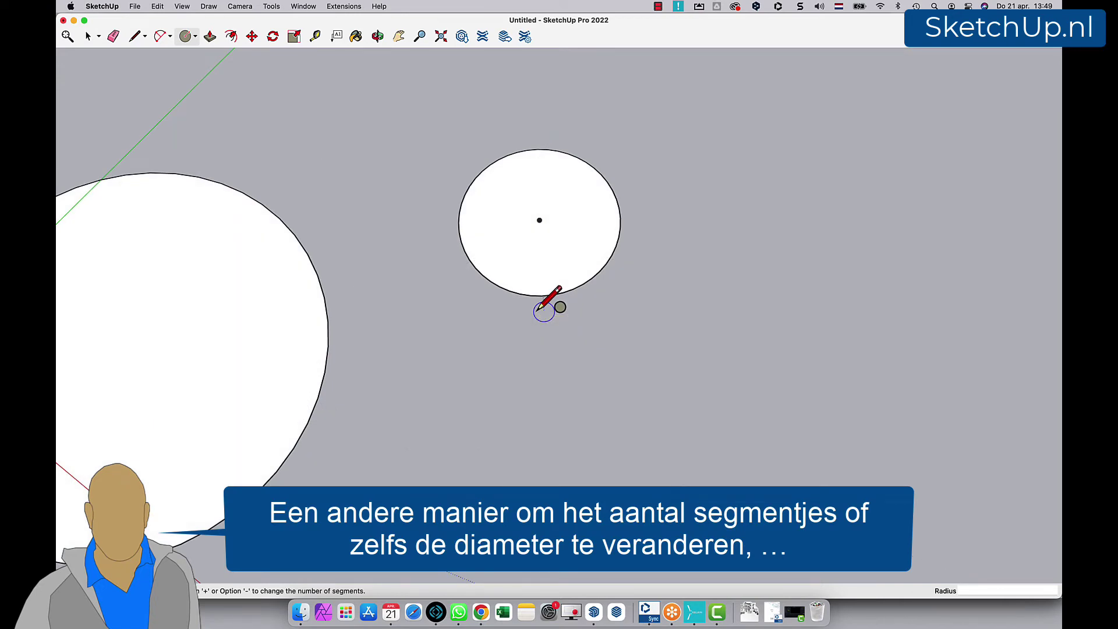
Step: In Entity Info, change the small 0,80 m circle's segments to 24, then to 12
key(space)
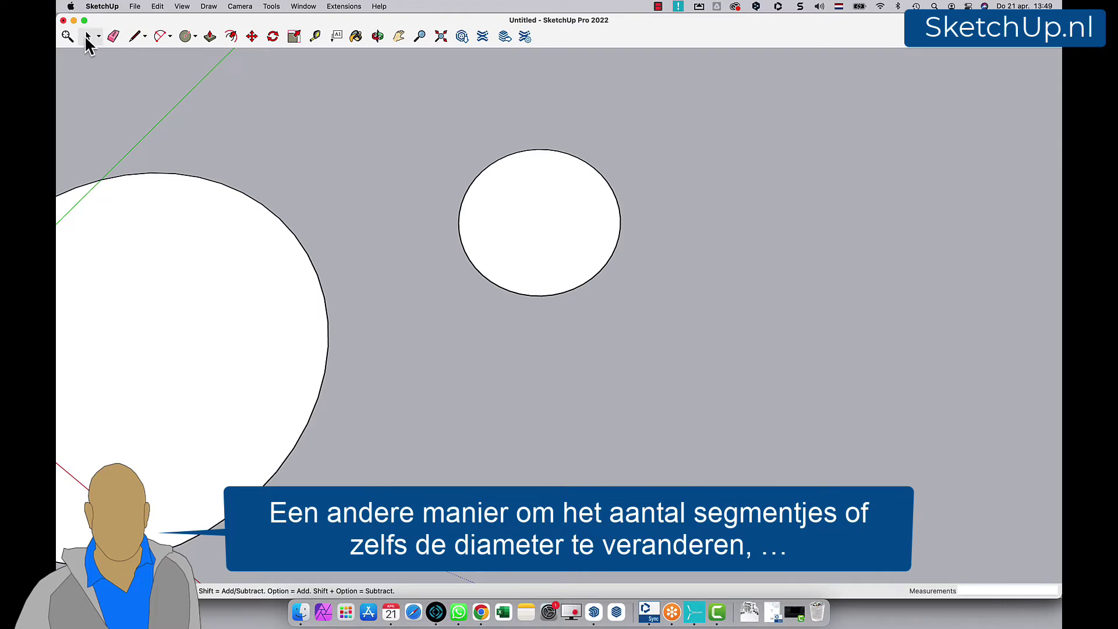
right_click(549, 296)
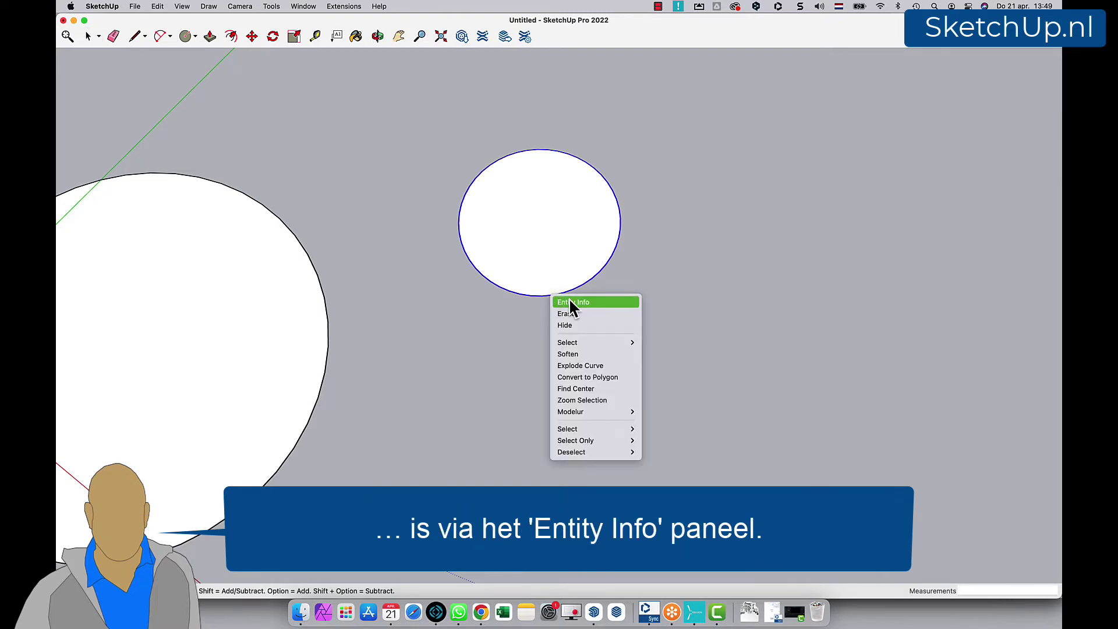
click(595, 302)
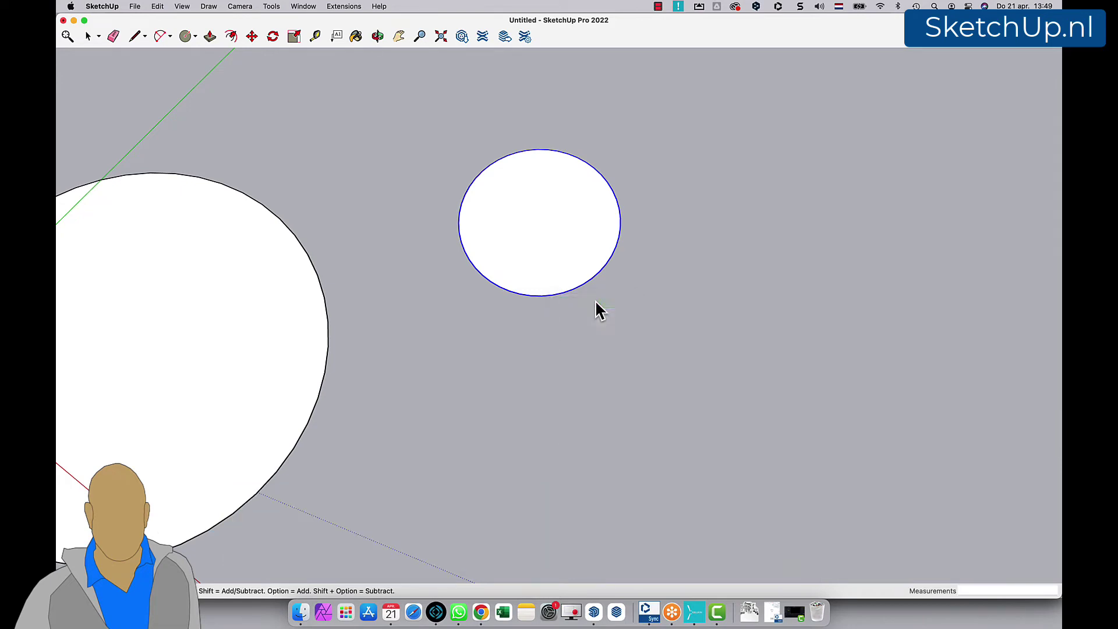
click(782, 138)
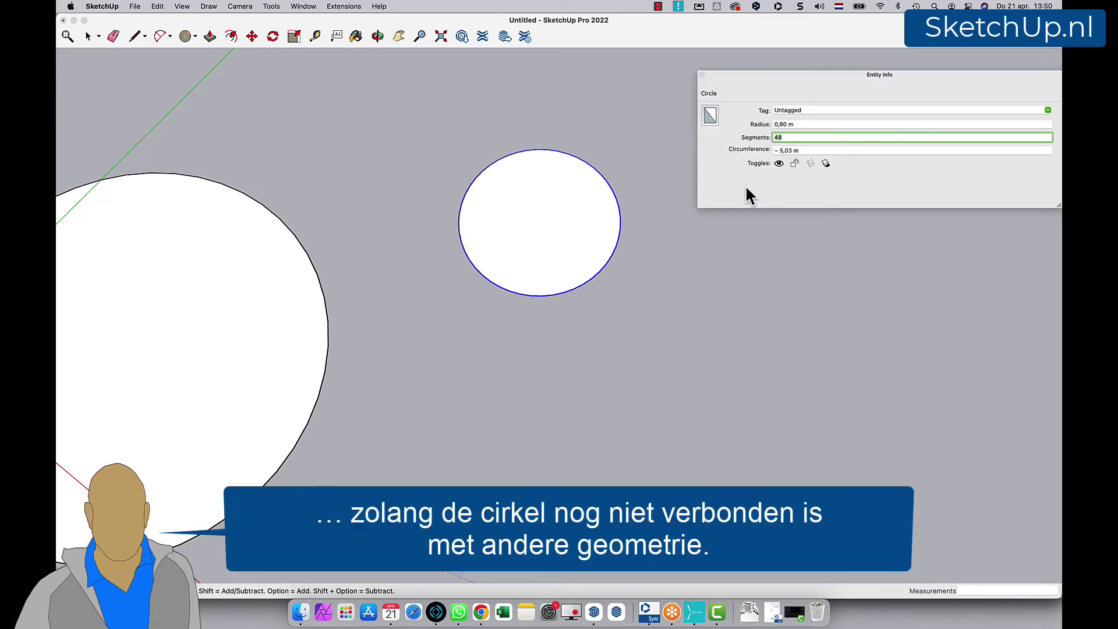
text(24)
key(Return)
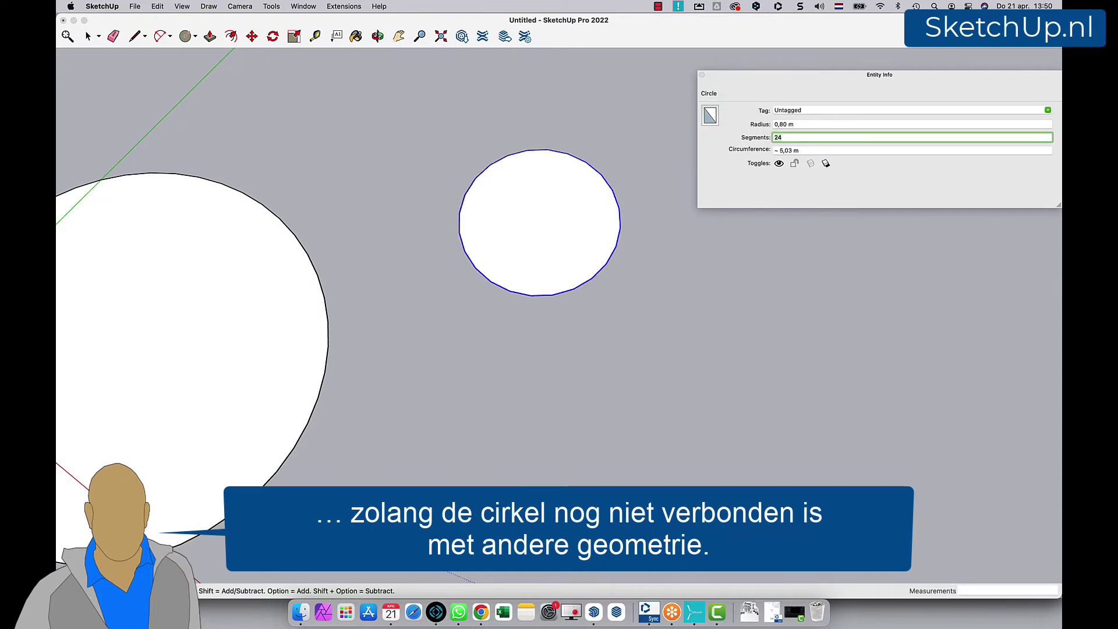
key(BackSpace)
key(BackSpace)
text(12)
key(Return)
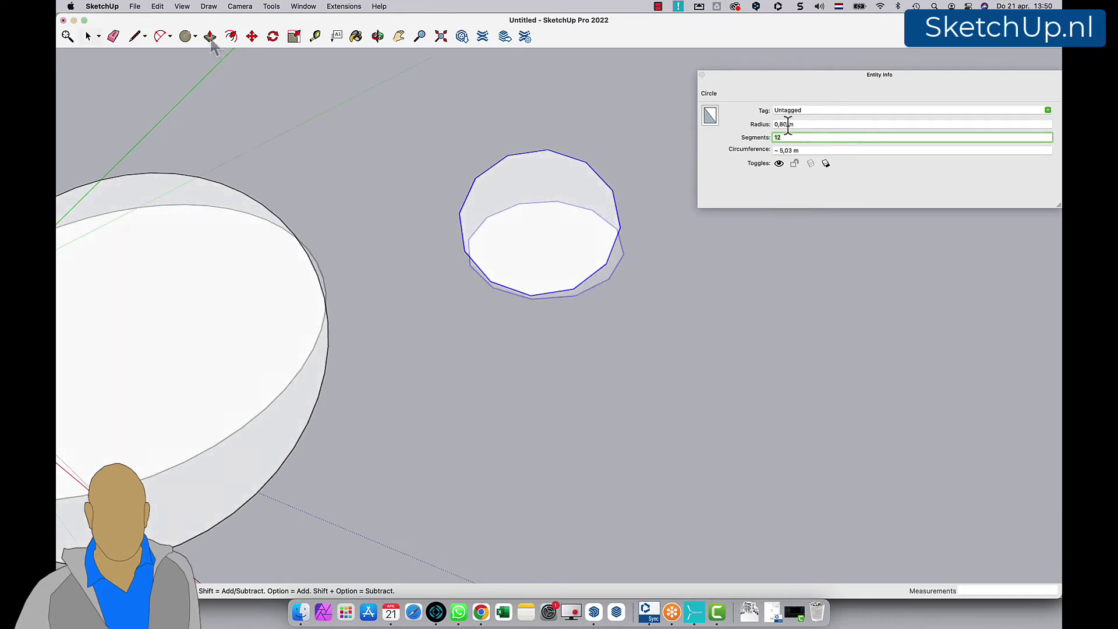
Step: Push/Pull the 12-sided circle into a cylinder about 1,05 m tall and select its top edge
click(210, 36)
click(524, 245)
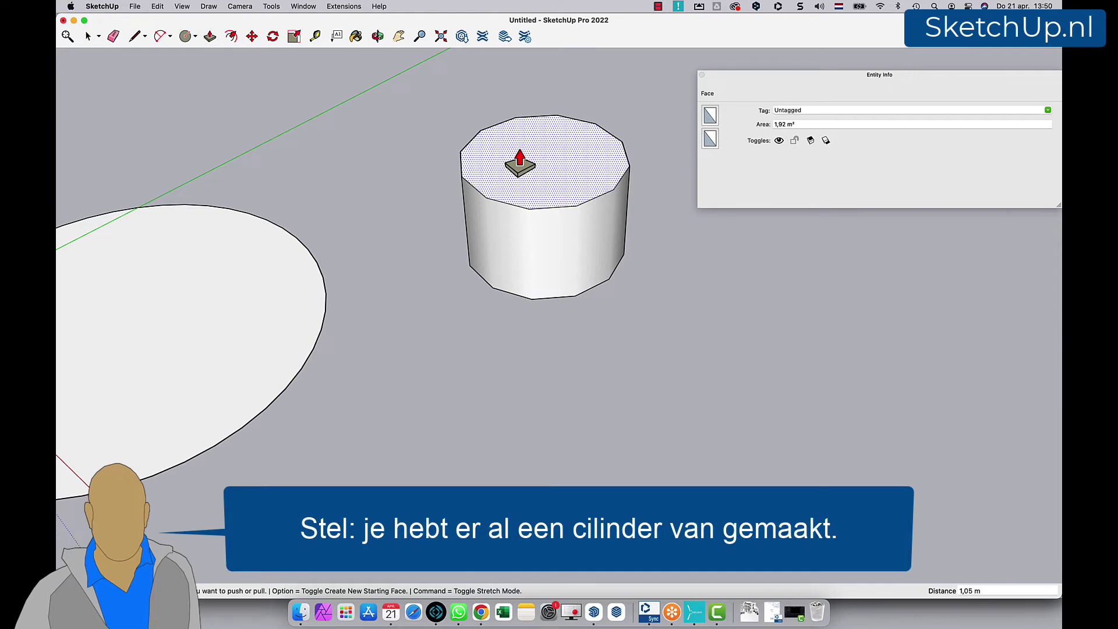
click(88, 37)
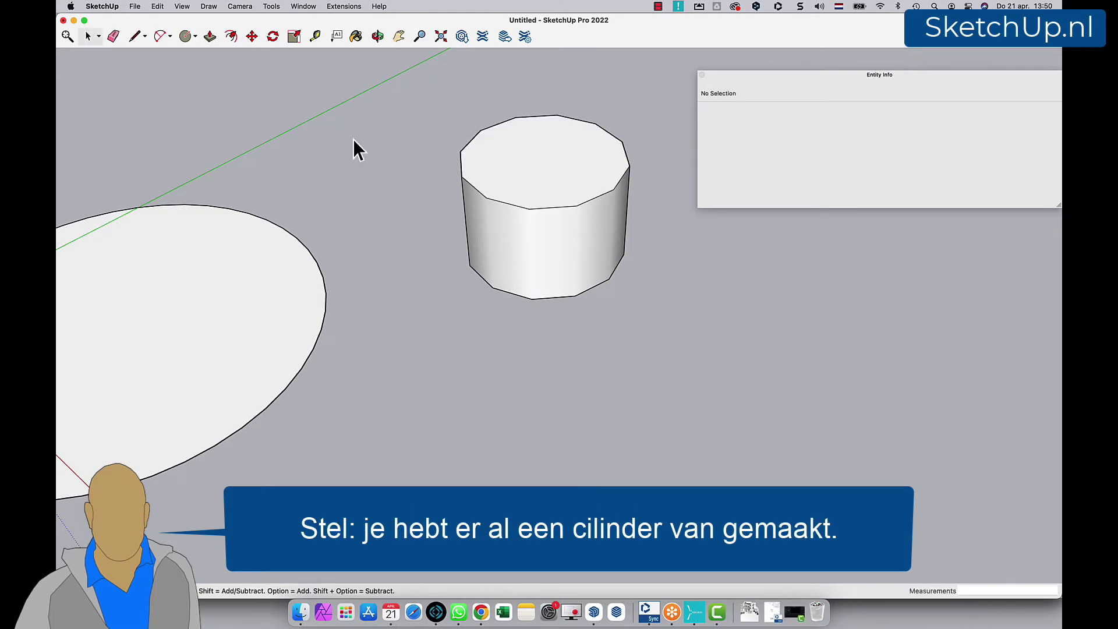
click(588, 201)
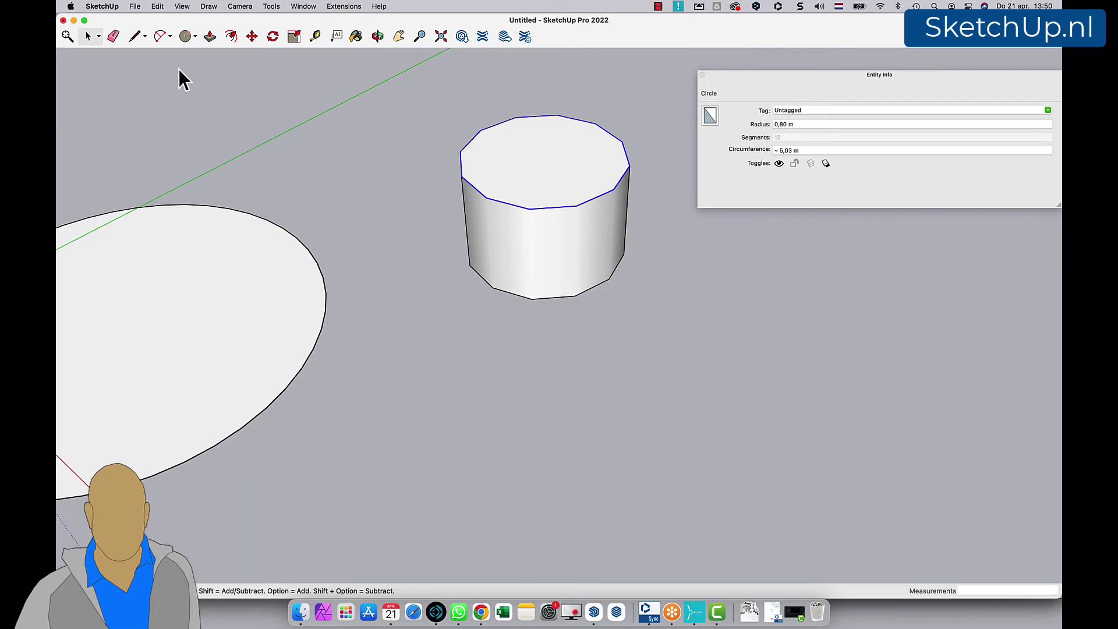
Step: Undo the pull, reset the circle to 24 segments, and extrude it to about 1,22 m
click(158, 7)
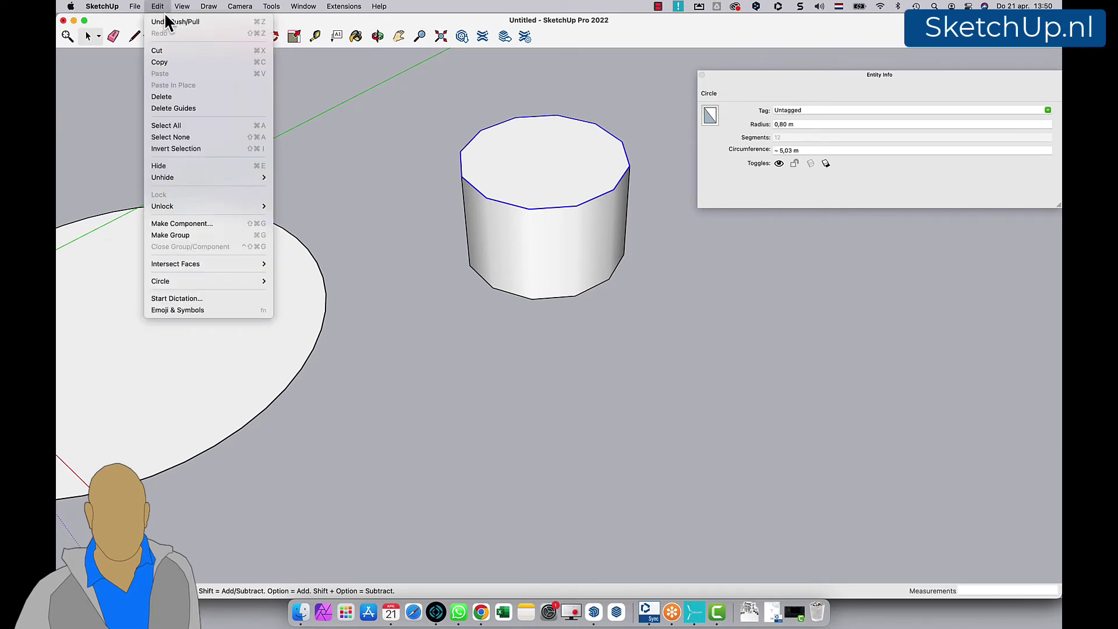
click(166, 21)
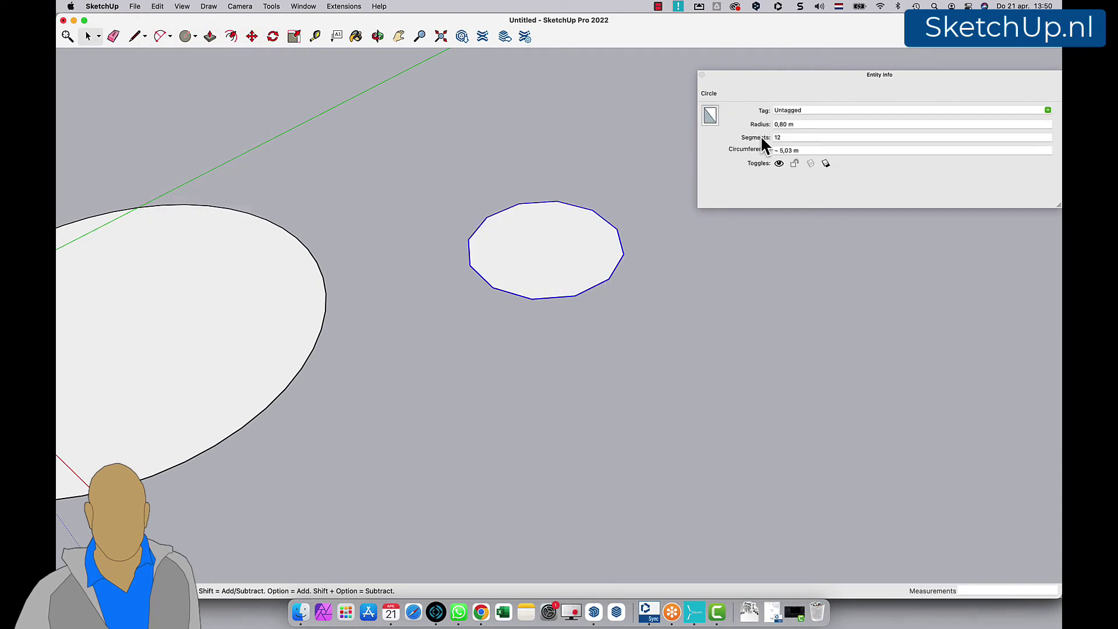
click(781, 137)
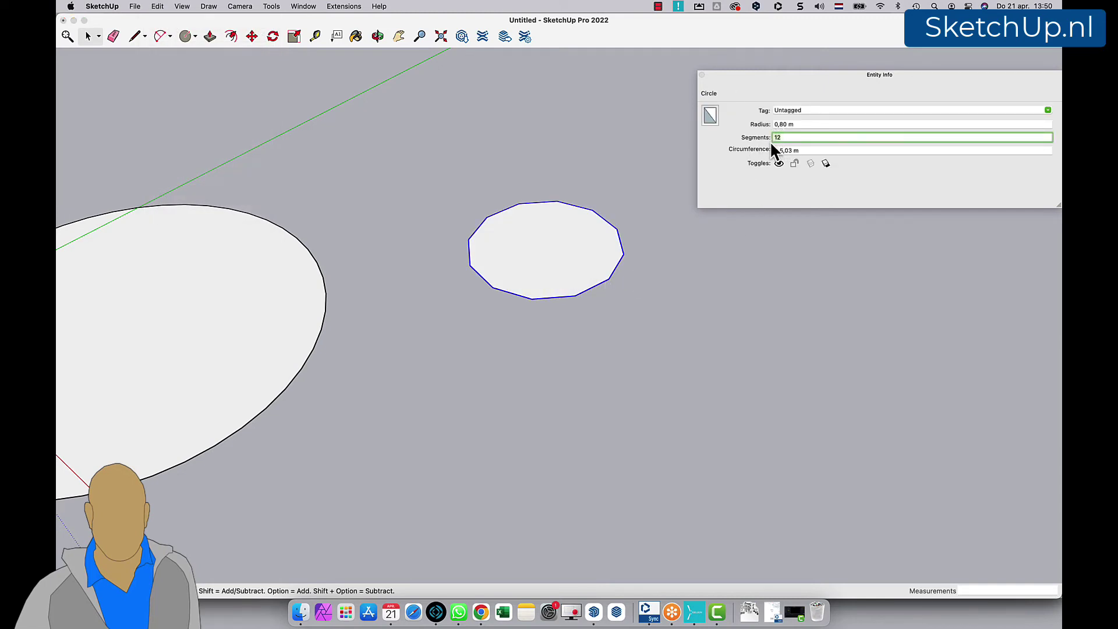
text(24)
key(Return)
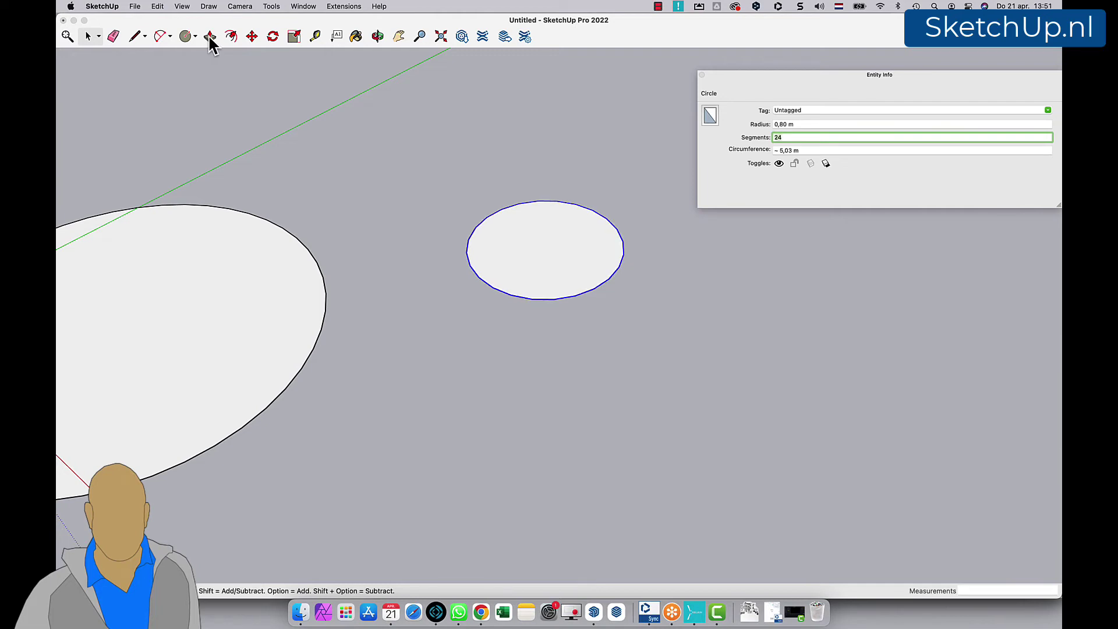
click(210, 38)
click(514, 265)
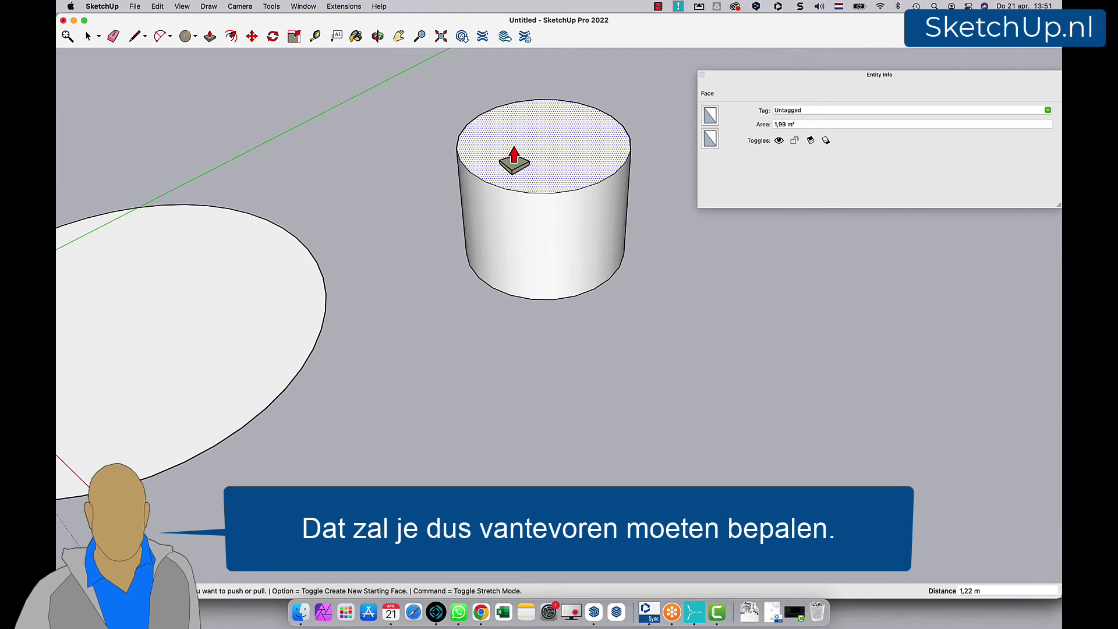
Step: Move the cylinder's top edge inward and shift its top circle along the red axis
click(252, 36)
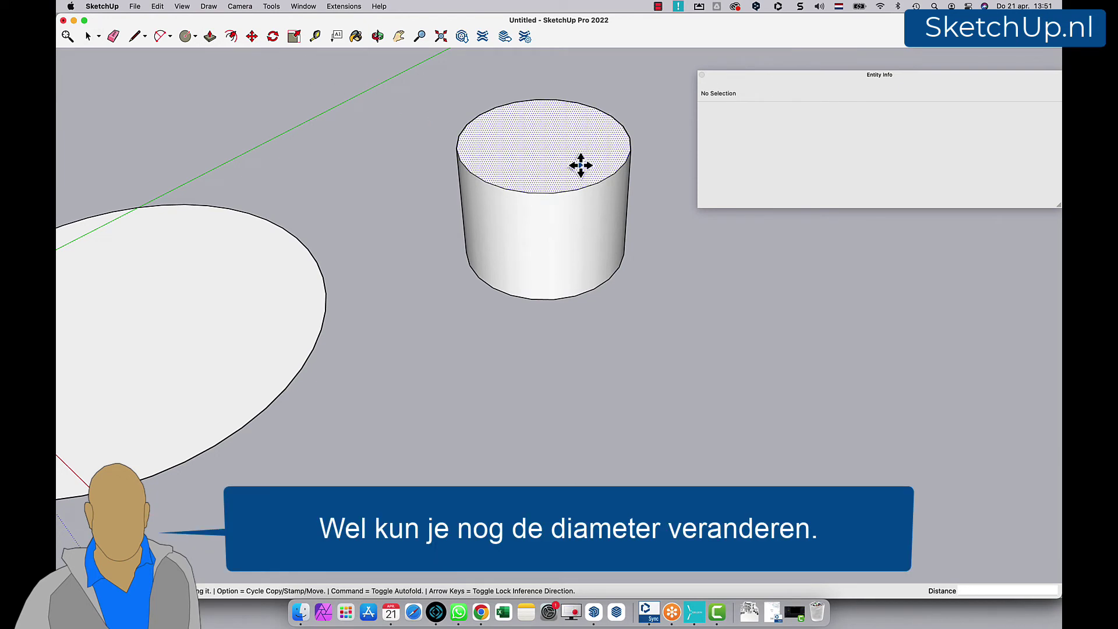
click(619, 169)
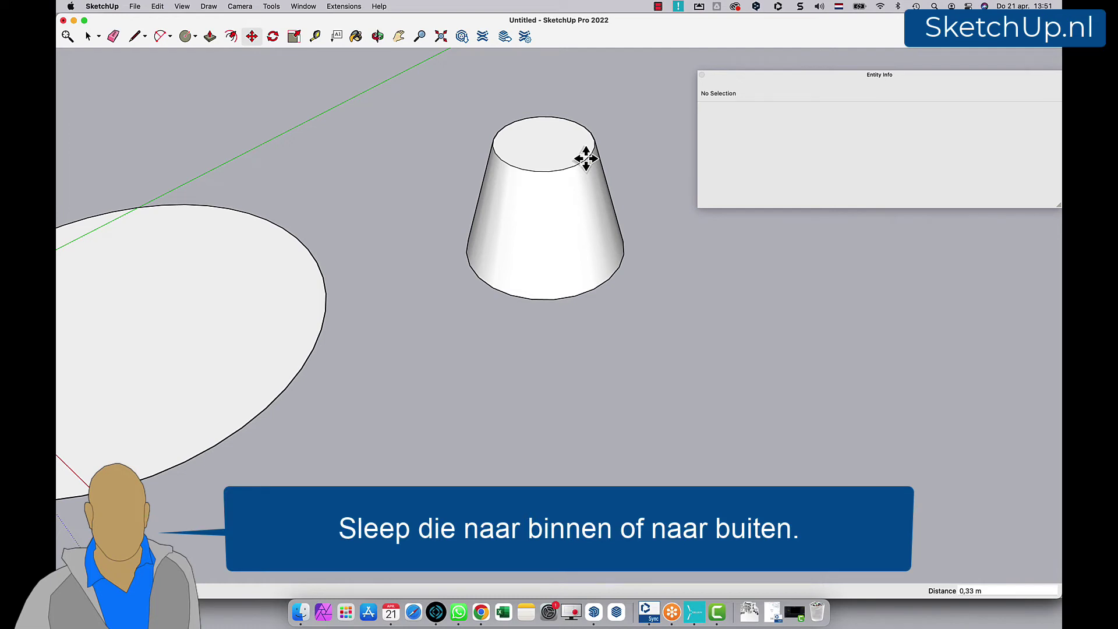
click(572, 170)
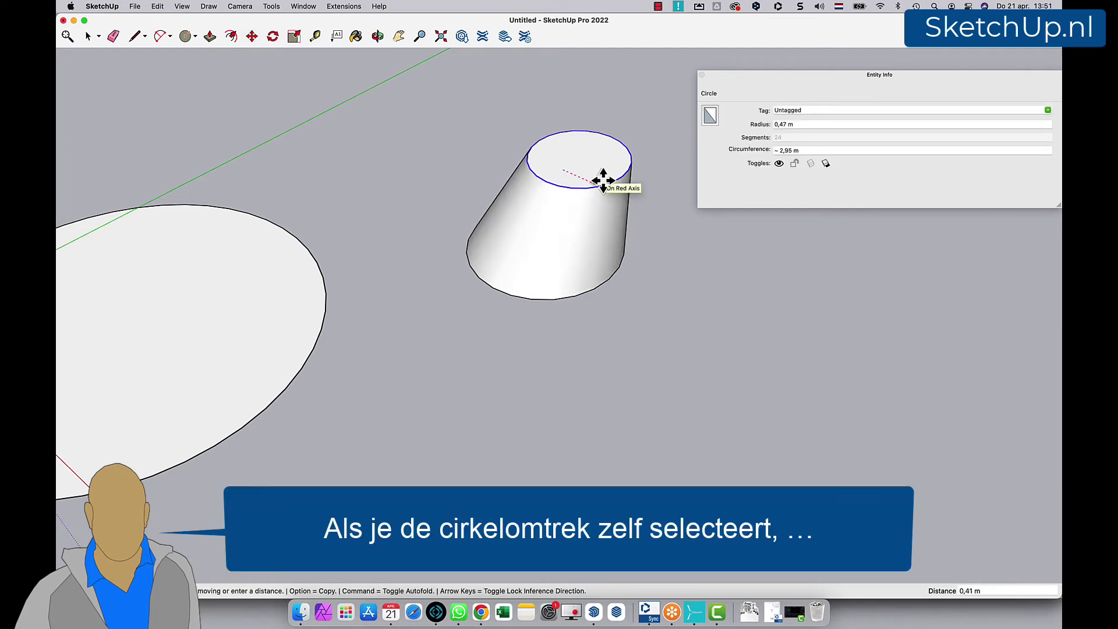
click(603, 181)
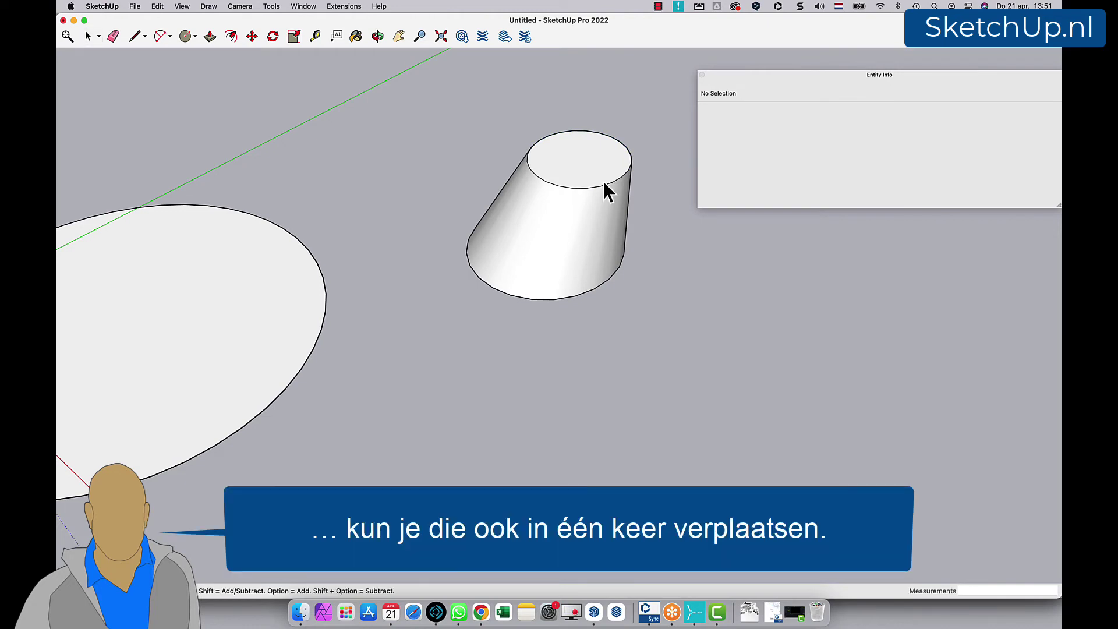
Step: Set the offset top circle's radius to 0,8 m in Entity Info
click(603, 181)
click(785, 124)
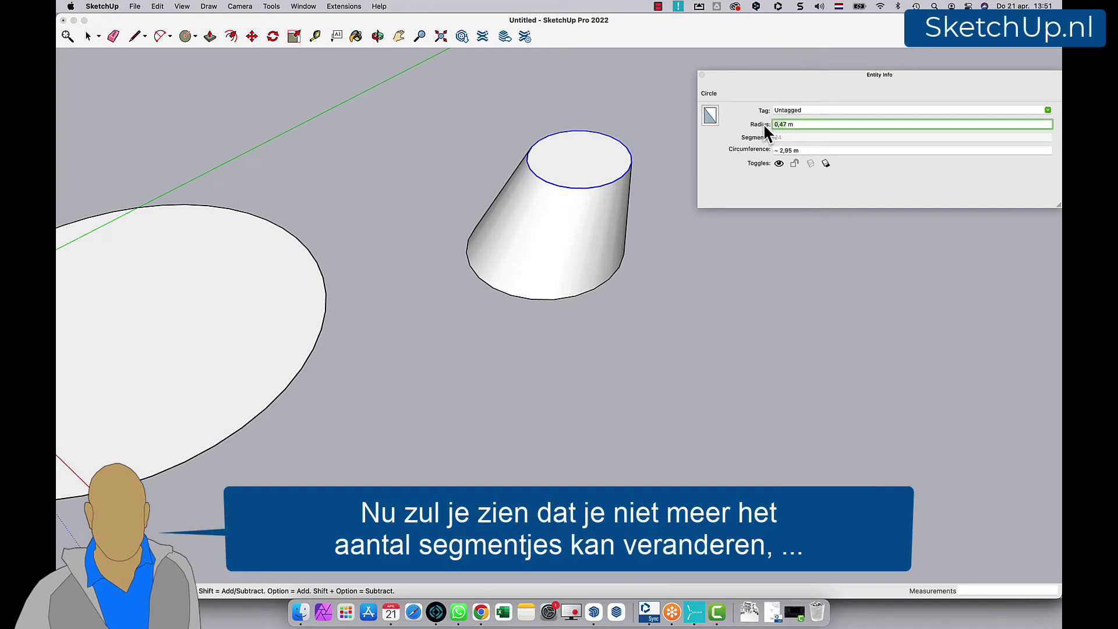
text(0,8)
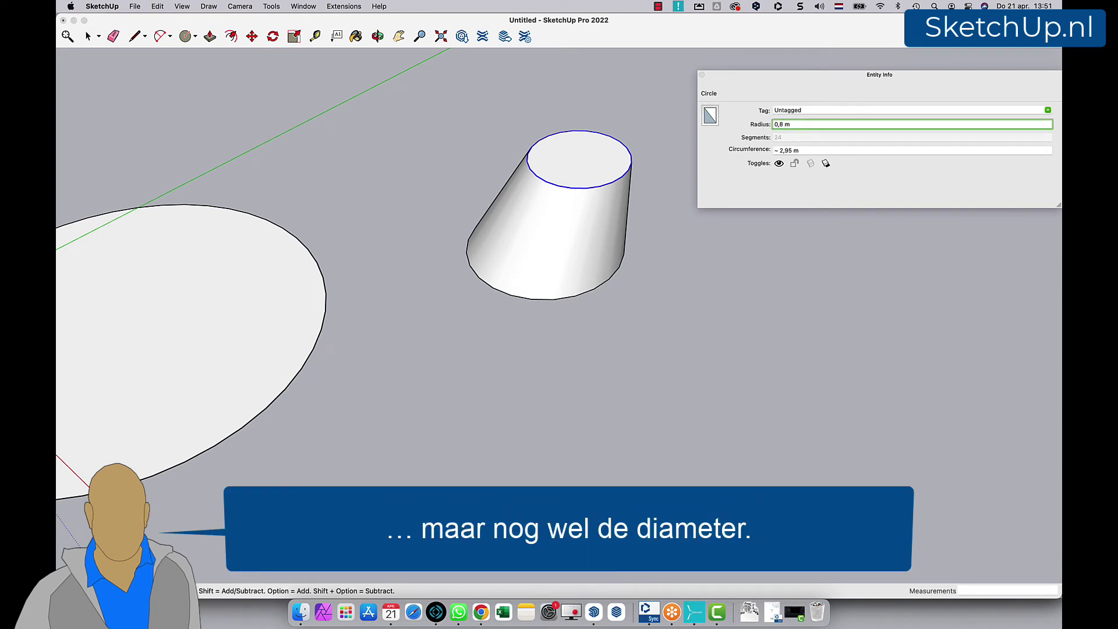
key(Return)
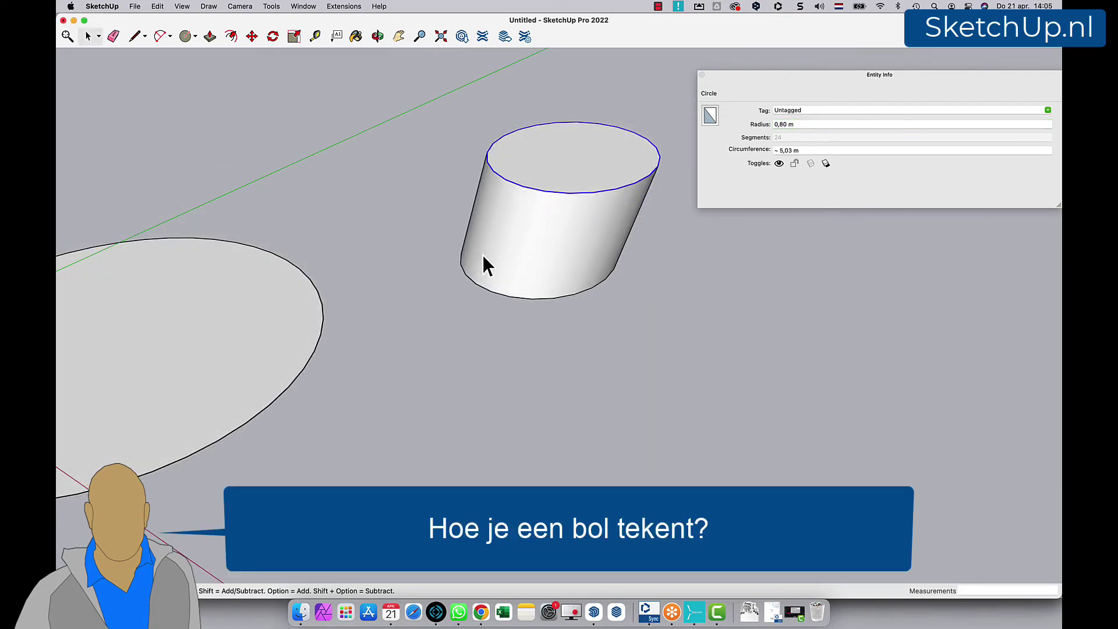
Step: Zoom out and draw a small flat circle on the ground beside the cylinder
scroll(484, 256, down, 2)
scroll(483, 256, down, 3)
middle_drag(482, 253, 494, 195)
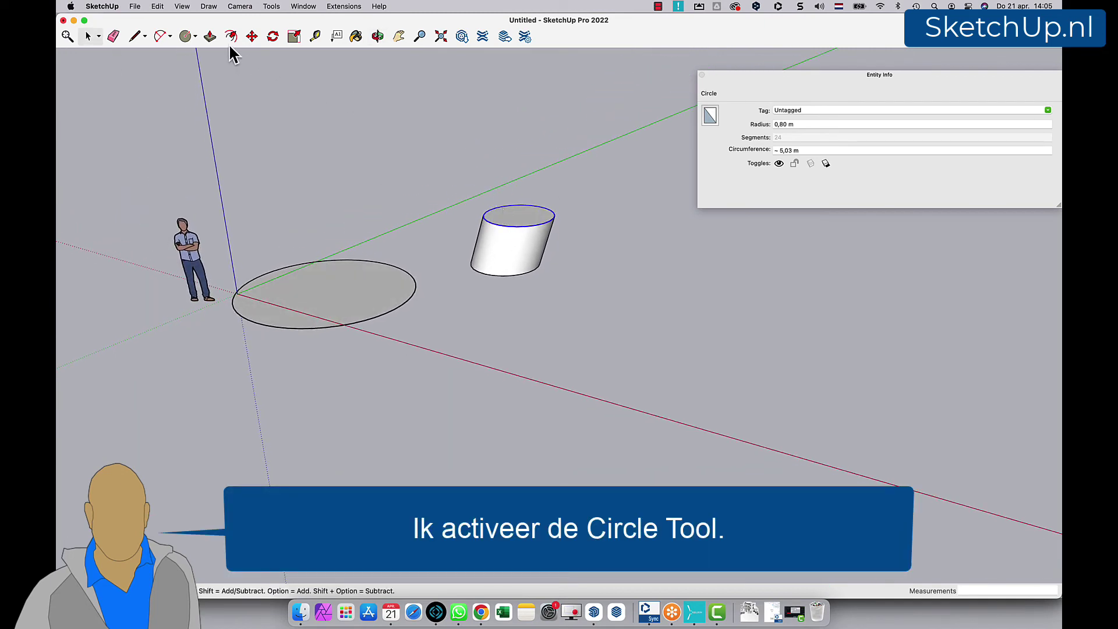
click(186, 36)
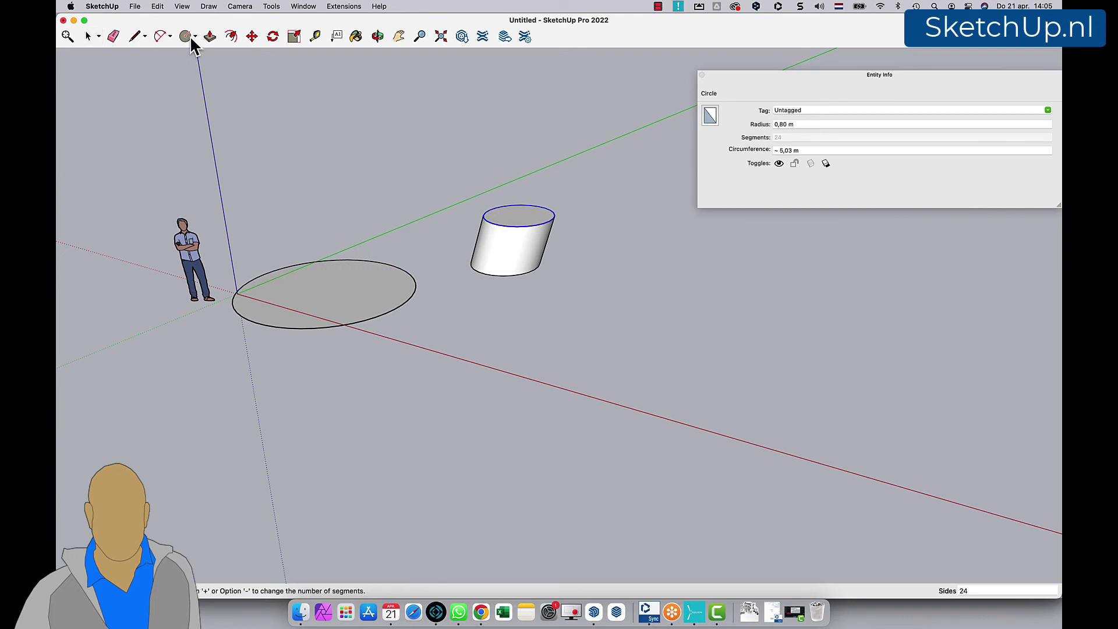
click(195, 37)
click(209, 95)
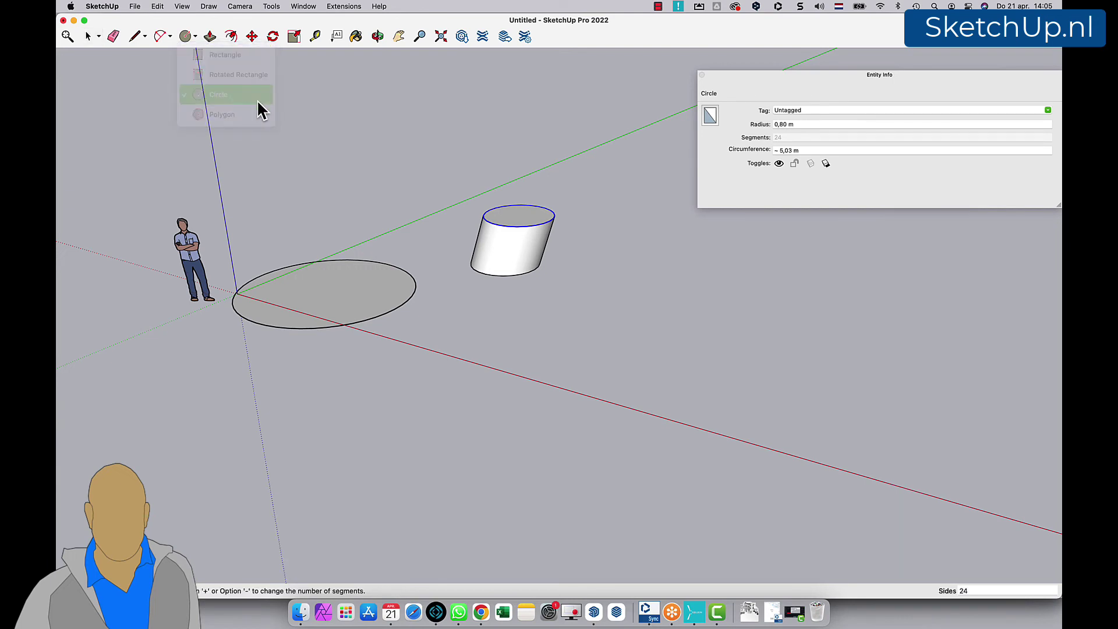
click(639, 342)
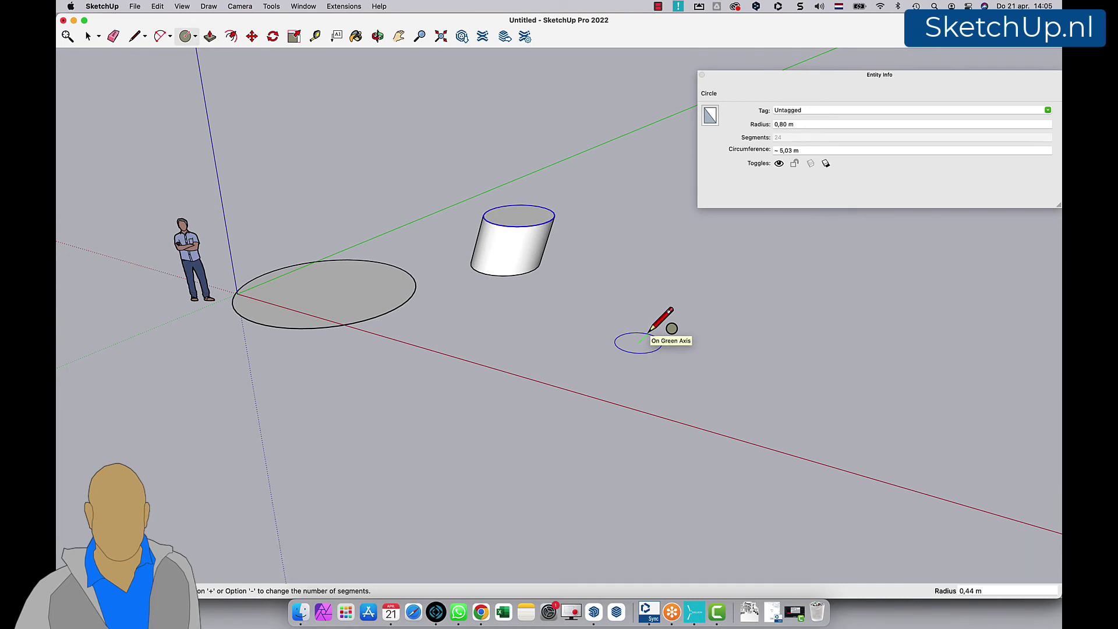
click(650, 330)
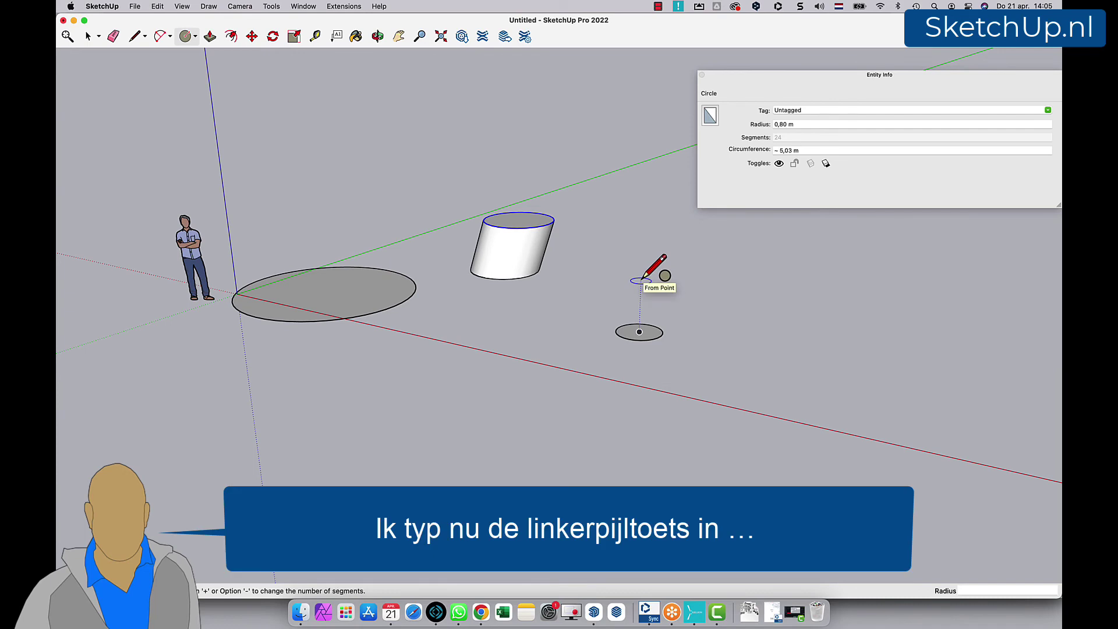
Step: Draw an upright 0,59 m-radius circle face directly above the flat circle
key(Left)
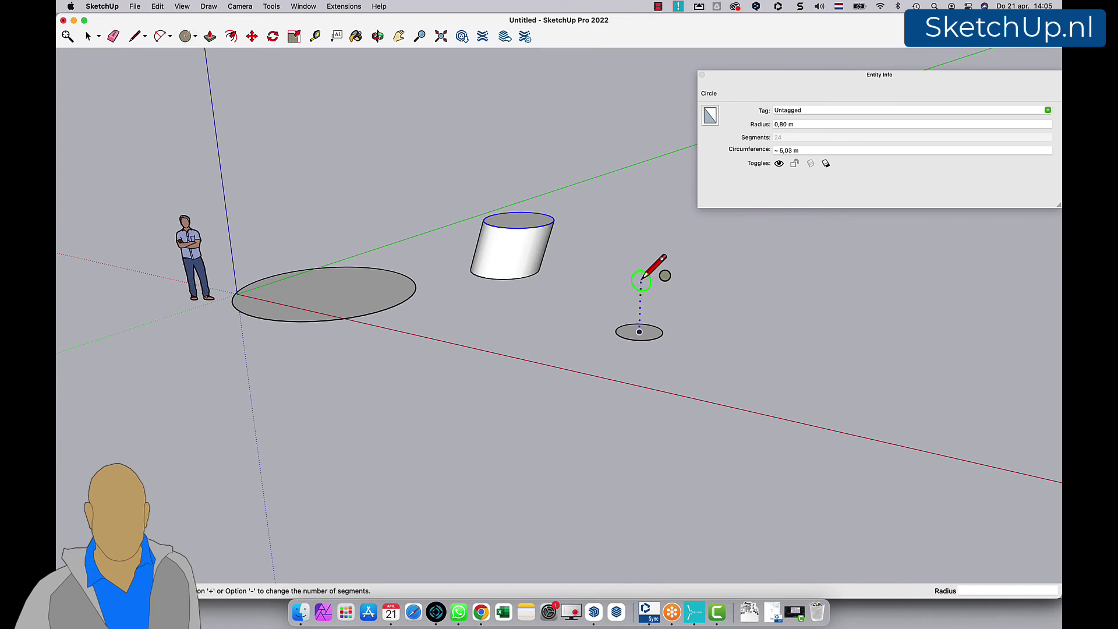
click(641, 281)
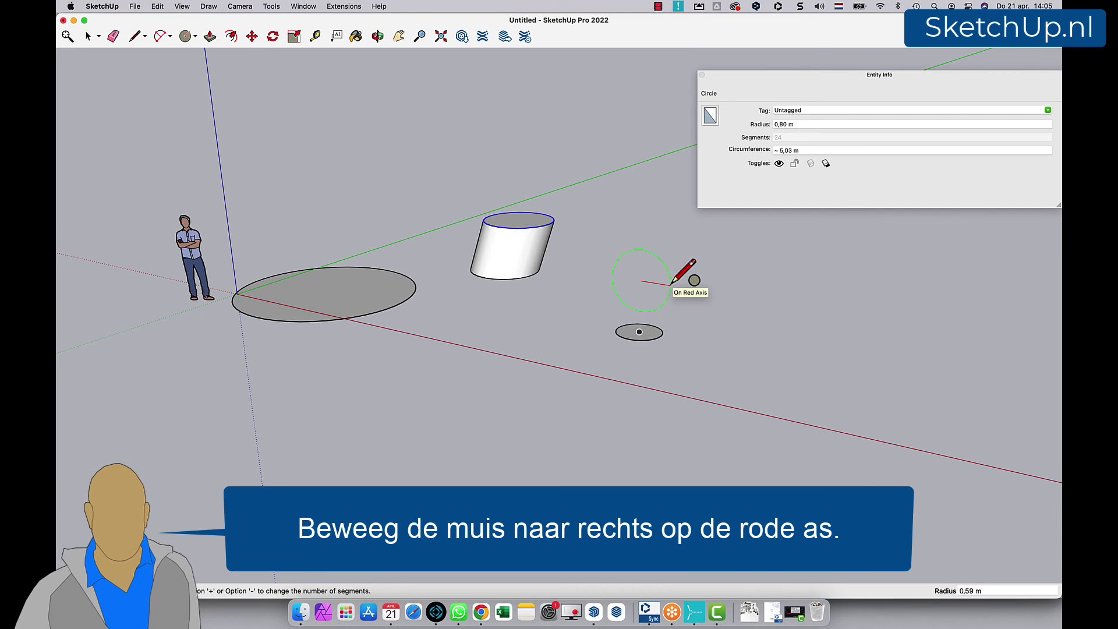
click(672, 284)
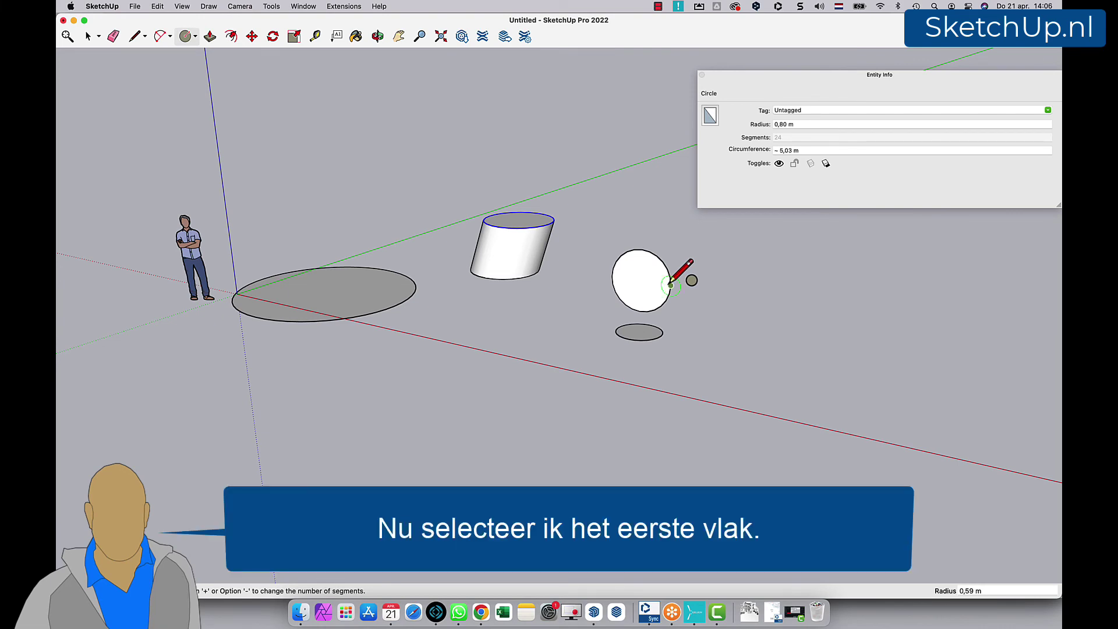
click(89, 36)
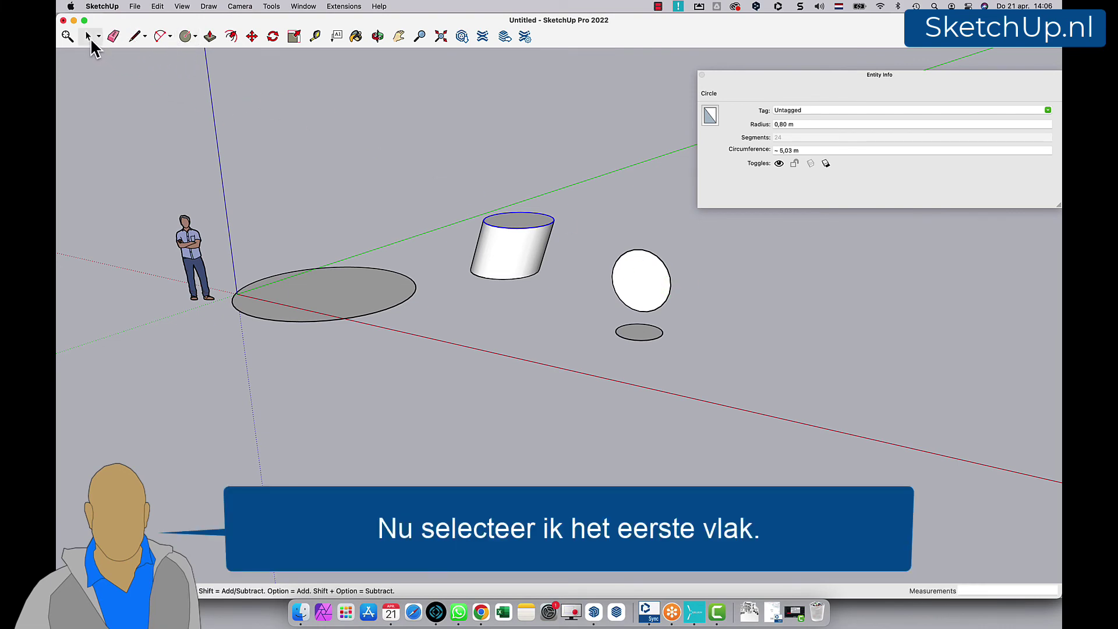
Step: Sweep the upright circle along the ground circle with Follow Me into a sphere and inspect it
click(637, 333)
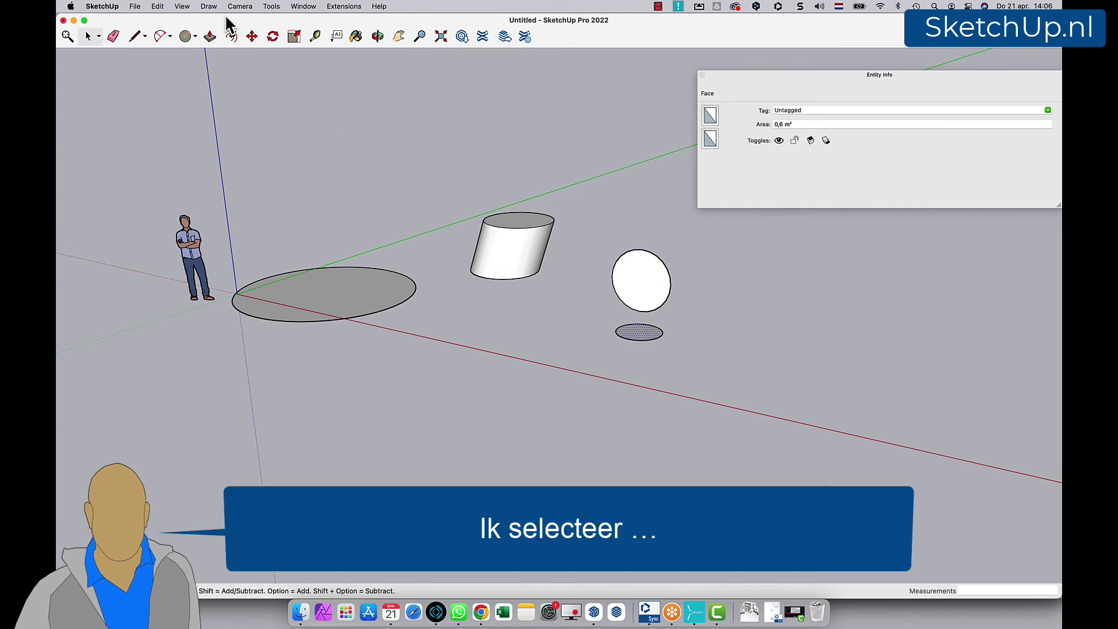
click(271, 7)
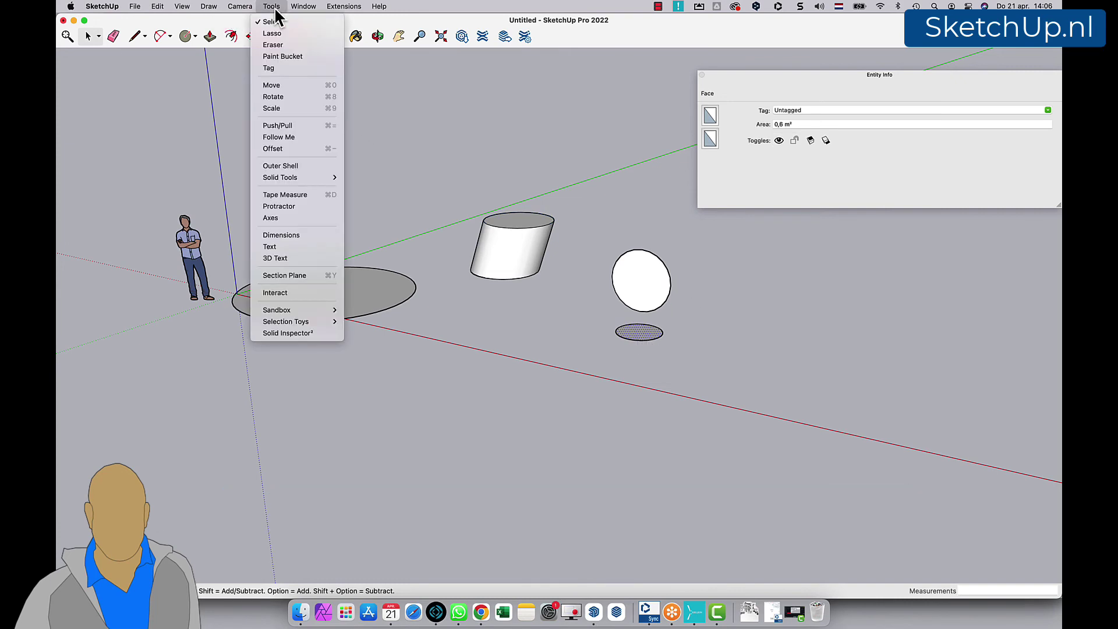
click(300, 137)
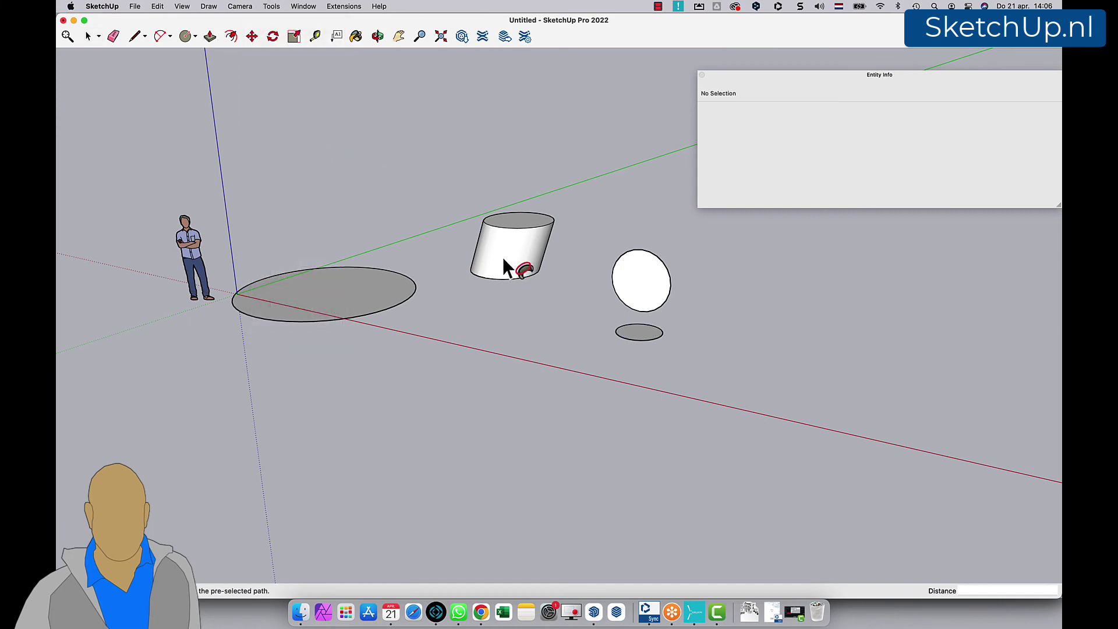
click(663, 291)
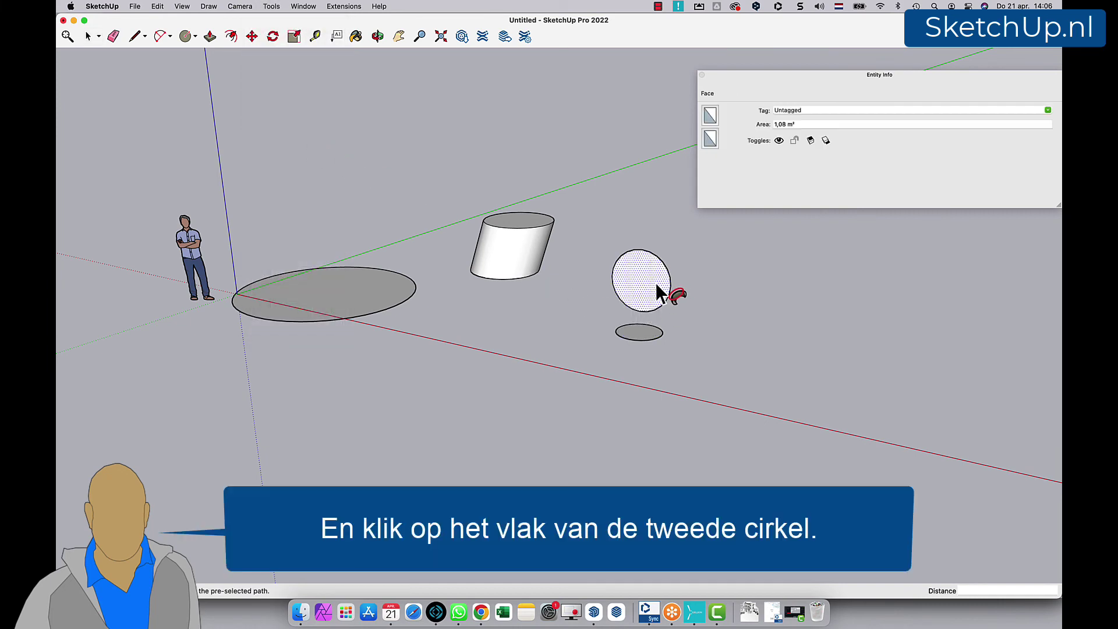
click(640, 278)
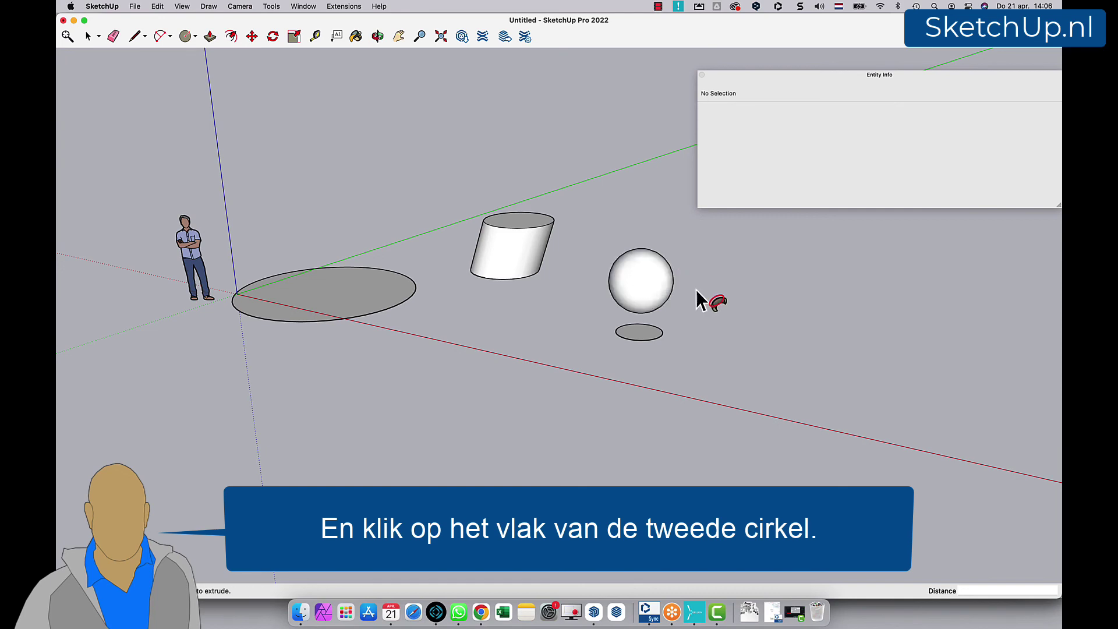
scroll(728, 285, up, 2)
scroll(726, 281, up, 2)
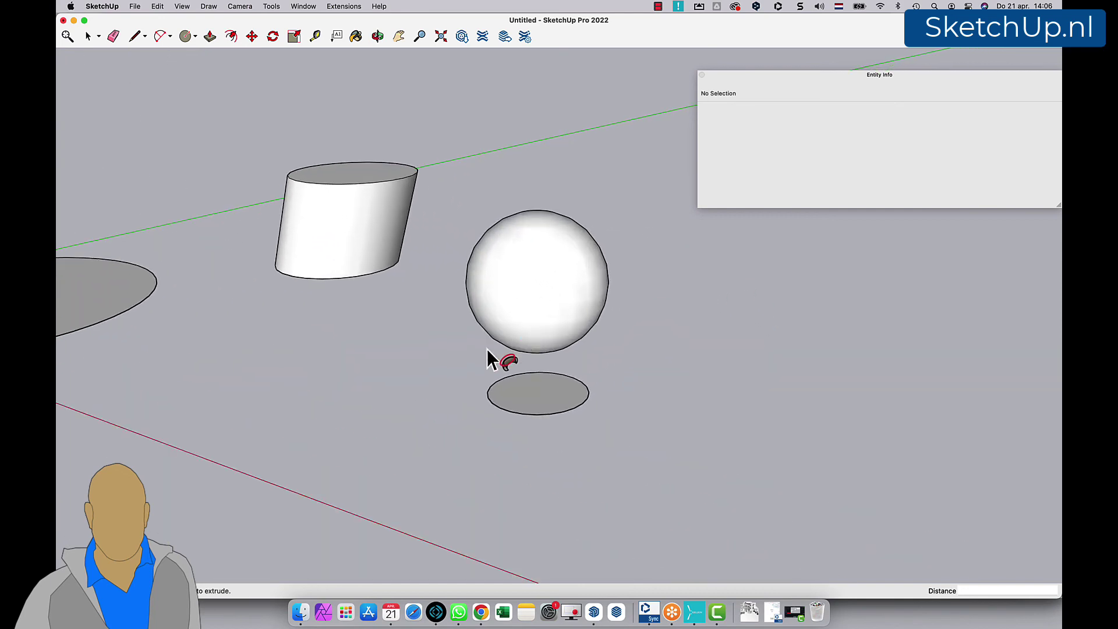
scroll(487, 349, up, 3)
mouse_move(489, 348)
mouse_down()
mouse_move(584, 342)
mouse_move(849, 375)
mouse_move(310, 332)
mouse_move(454, 334)
mouse_move(706, 373)
mouse_up()
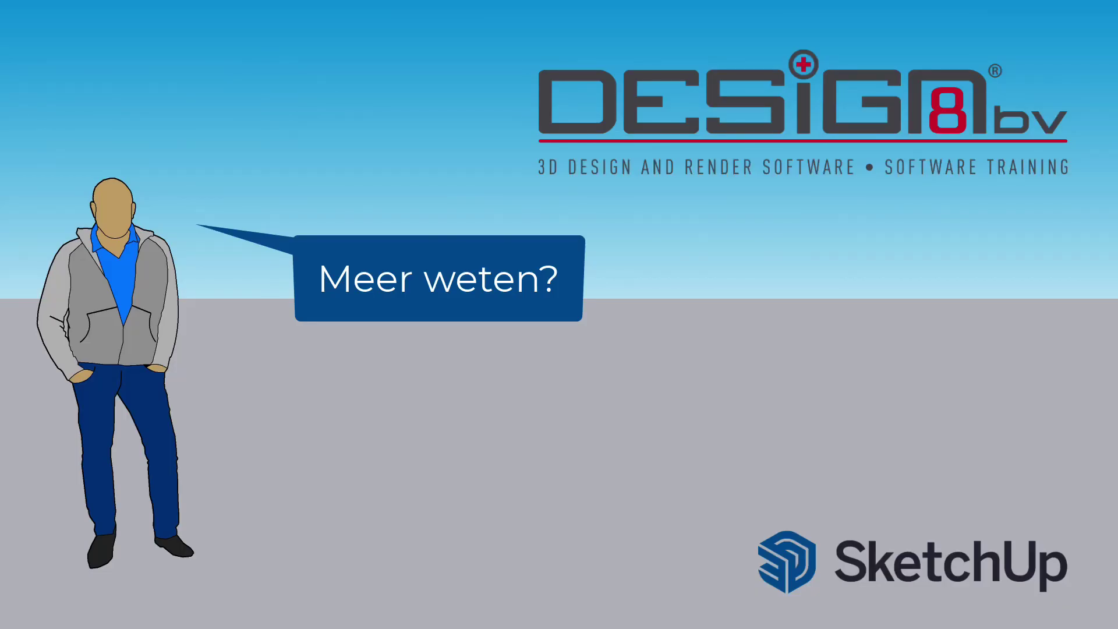